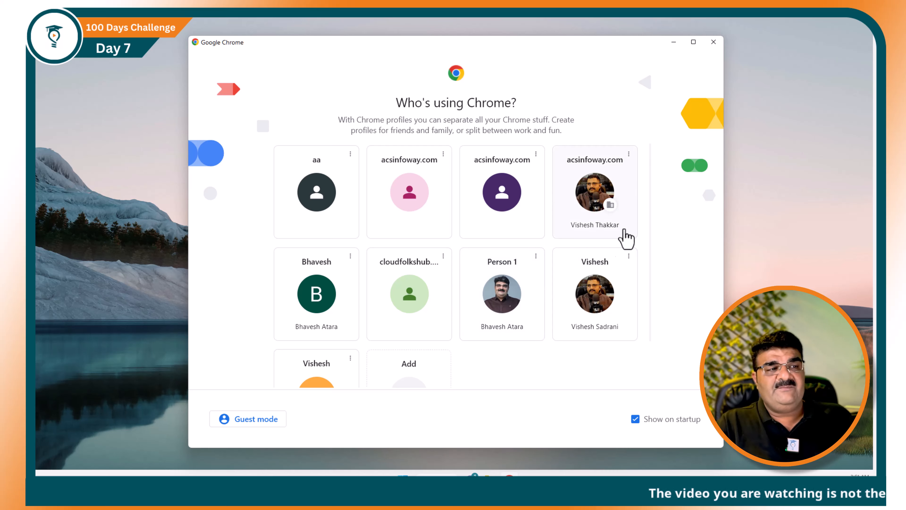
- Open a maximized Chrome window as Person 1 and reach the AWS Management Console via an 'aws console login' search
{"action": "left_click", "coordinate": [515, 316]}
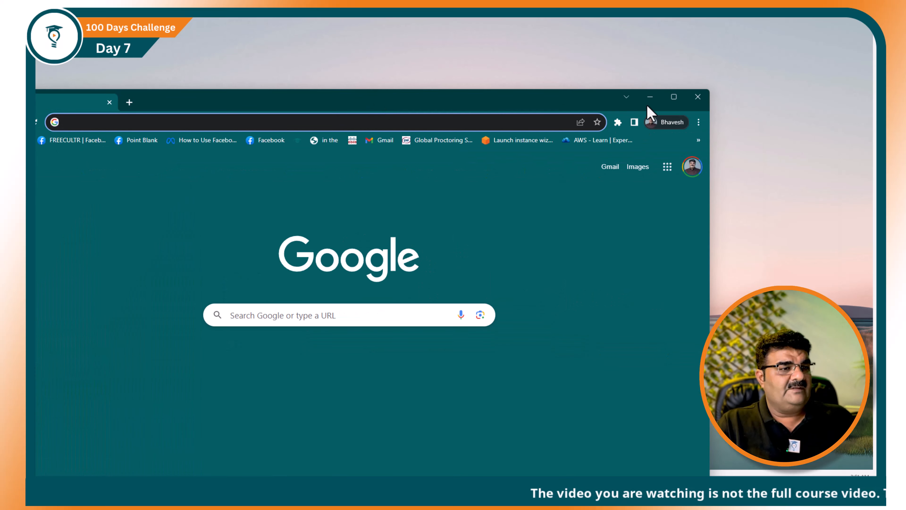
{"action": "left_click", "coordinate": [674, 97]}
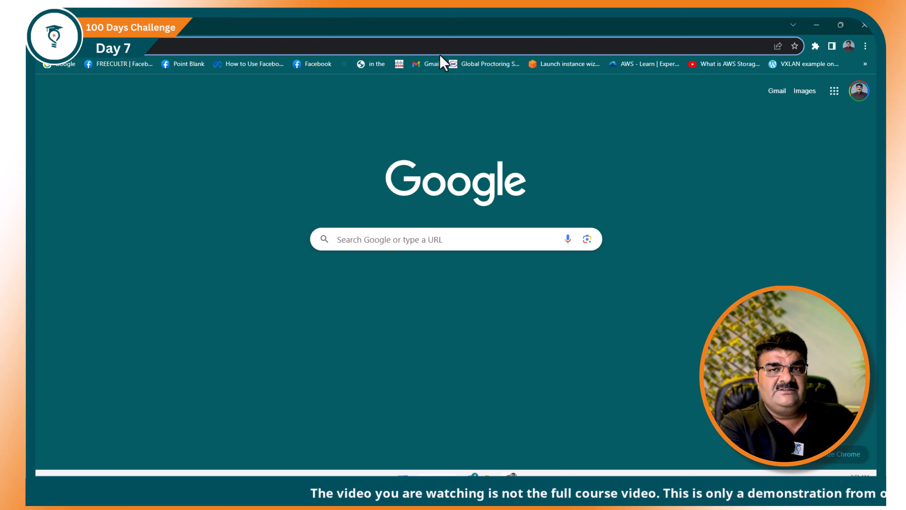
{"action": "type", "text": "aws co"}
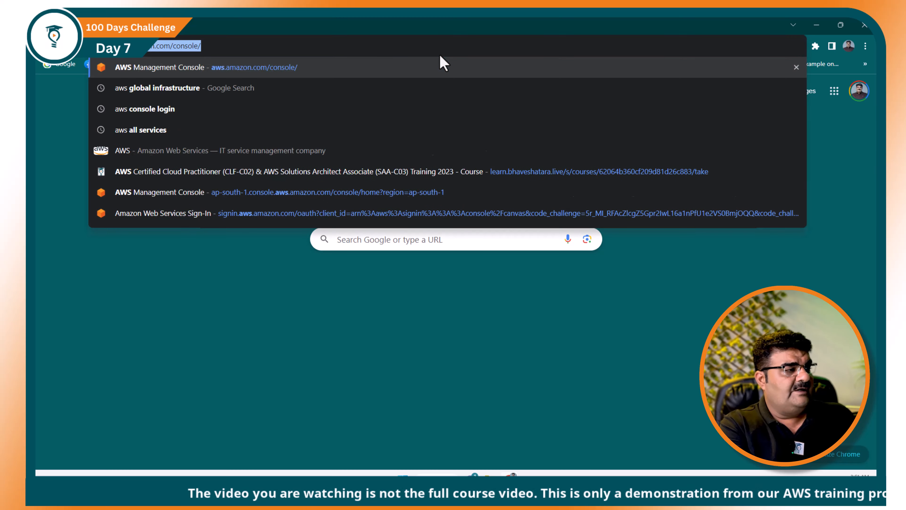
{"action": "type", "text": "n"}
{"action": "key", "text": "Return"}
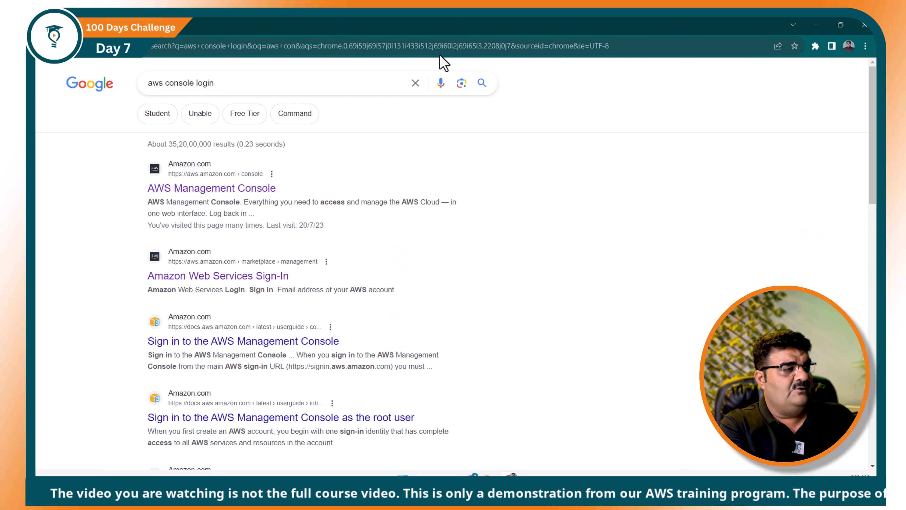
{"action": "left_click", "coordinate": [231, 194]}
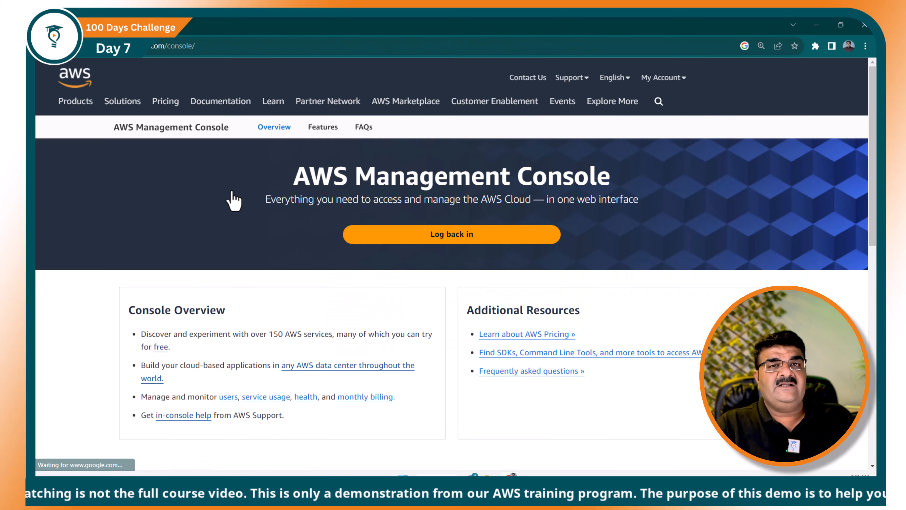
- Log back in to reach the Mumbai-region Console Home with recently visited services
{"action": "left_click", "coordinate": [459, 235]}
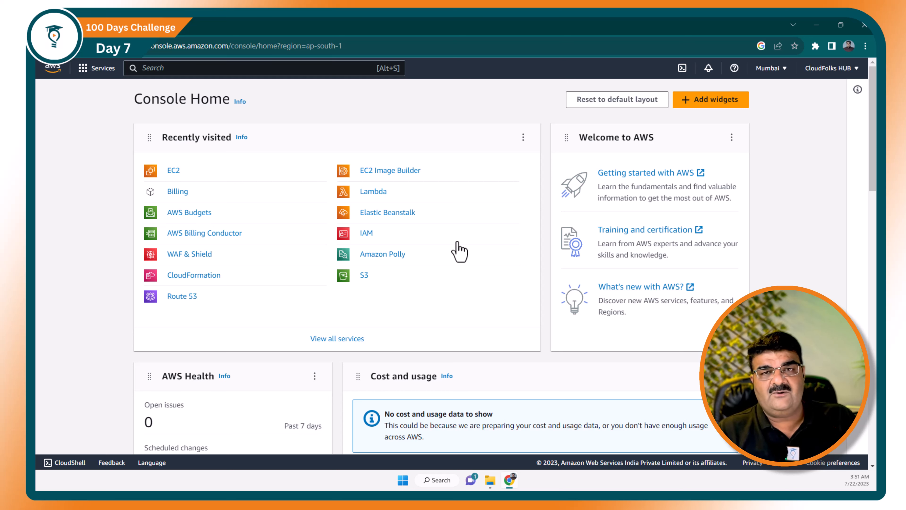
- Go to the Billing Dashboard from the account menu and review its summary of 3 active services
{"action": "left_click", "coordinate": [823, 80]}
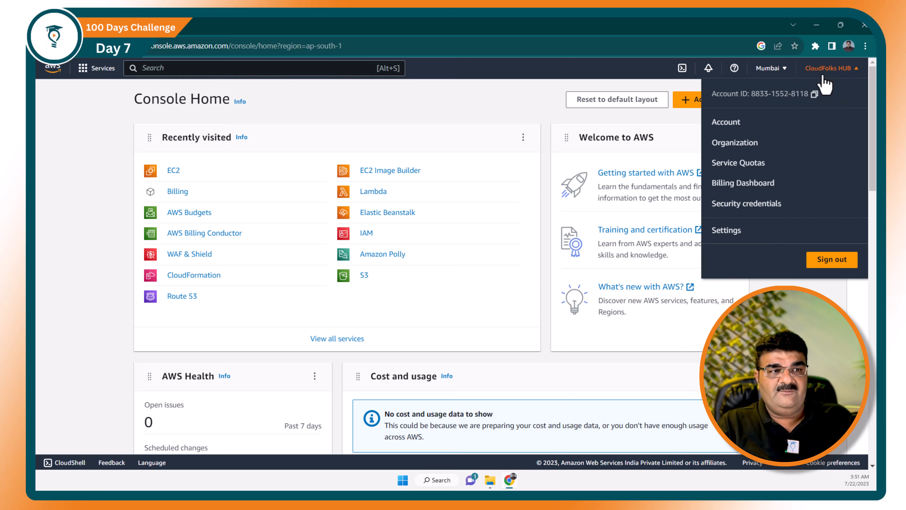
{"action": "left_click", "coordinate": [744, 185]}
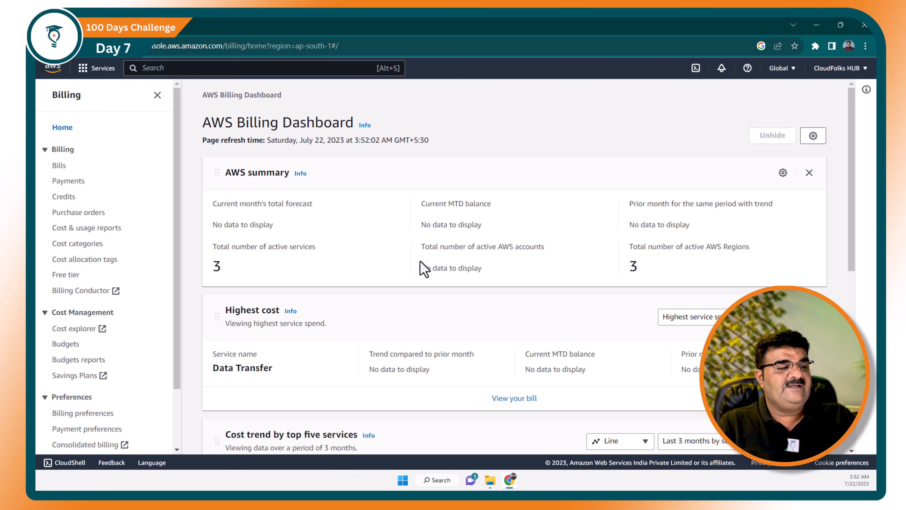
{"action": "scroll", "coordinate": [424, 268], "scroll_direction": "down", "scroll_amount": 5}
{"action": "scroll", "coordinate": [137, 277], "scroll_direction": "down", "scroll_amount": 2}
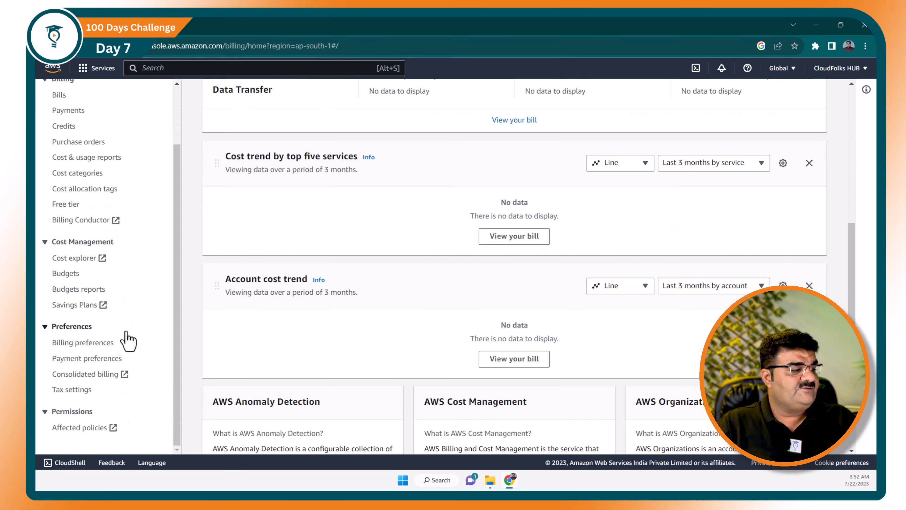
- In Billing preferences, enable 'Receive AWS Free Tier alerts' under Alert preferences and save
{"action": "left_click", "coordinate": [84, 346]}
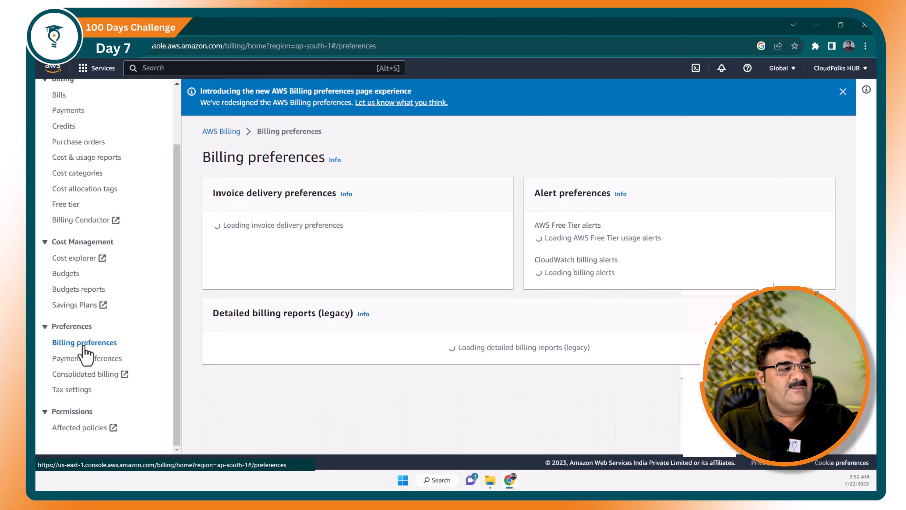
{"action": "left_click_drag", "start_coordinate": [534, 195], "coordinate": [607, 197]}
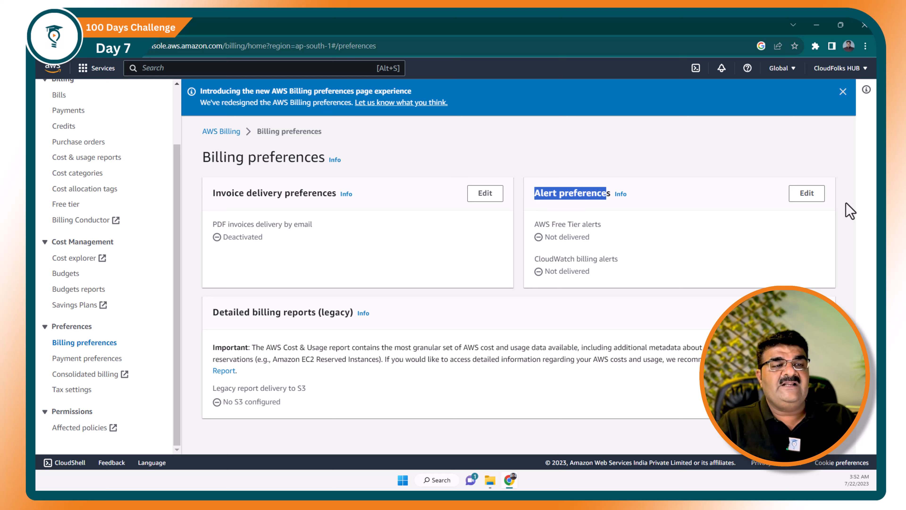
{"action": "left_click", "coordinate": [806, 193]}
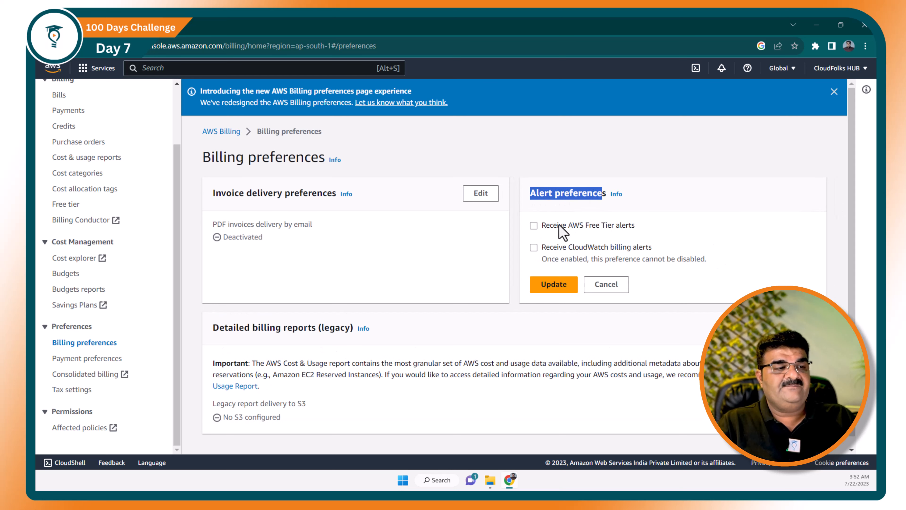
{"action": "left_click", "coordinate": [534, 227]}
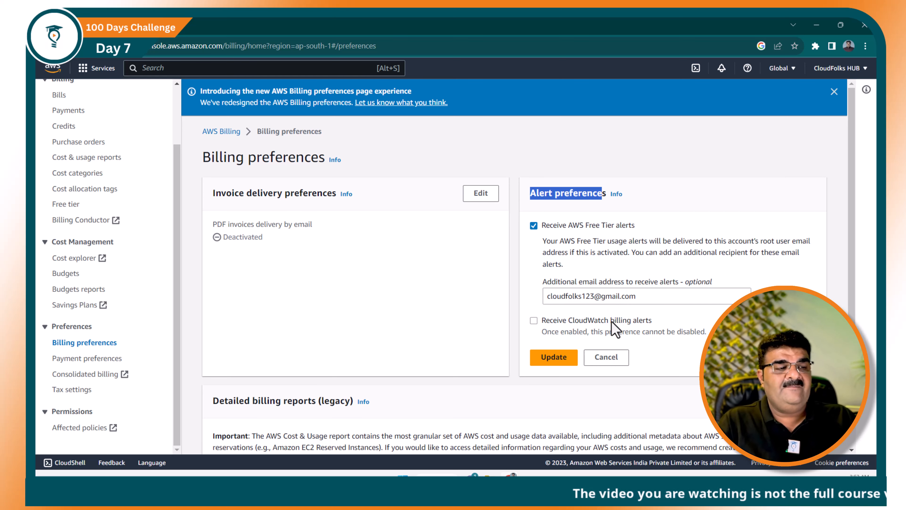
{"action": "left_click", "coordinate": [555, 359]}
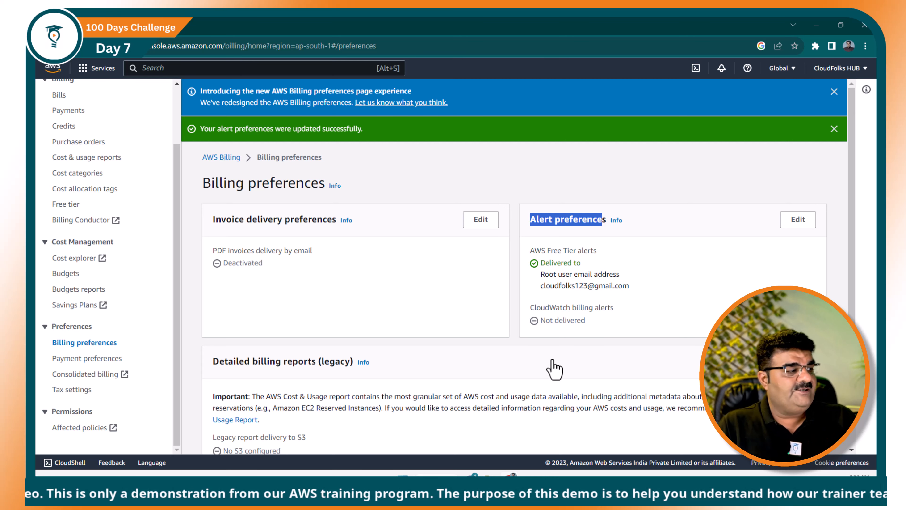
- From Budgets, begin a new budget using the 'Zero spend budget' template
{"action": "left_click", "coordinate": [71, 275]}
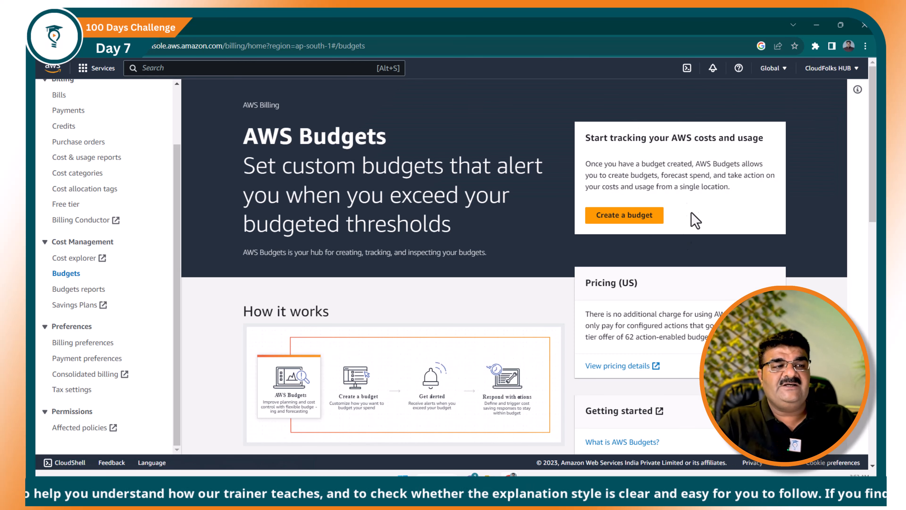
{"action": "left_click", "coordinate": [631, 218]}
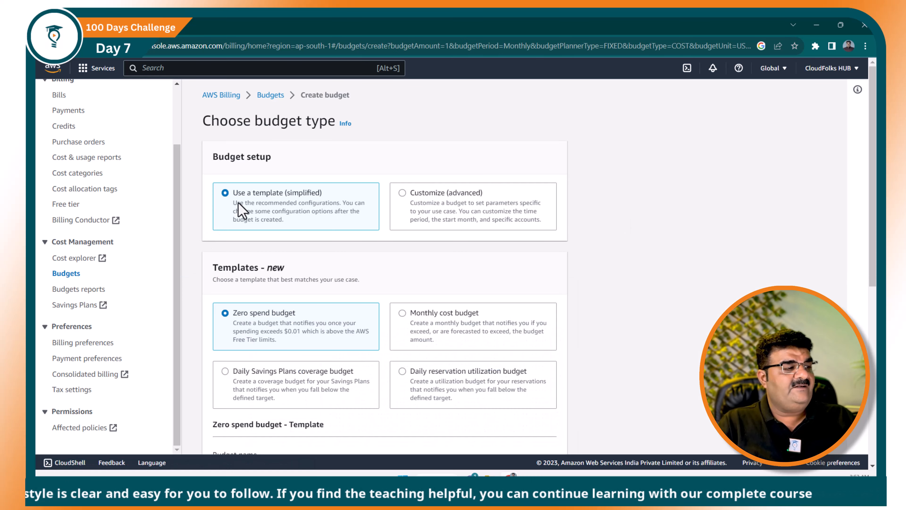
{"action": "scroll", "coordinate": [265, 203], "scroll_direction": "down", "scroll_amount": 5}
{"action": "scroll", "coordinate": [266, 207], "scroll_direction": "up", "scroll_amount": 5}
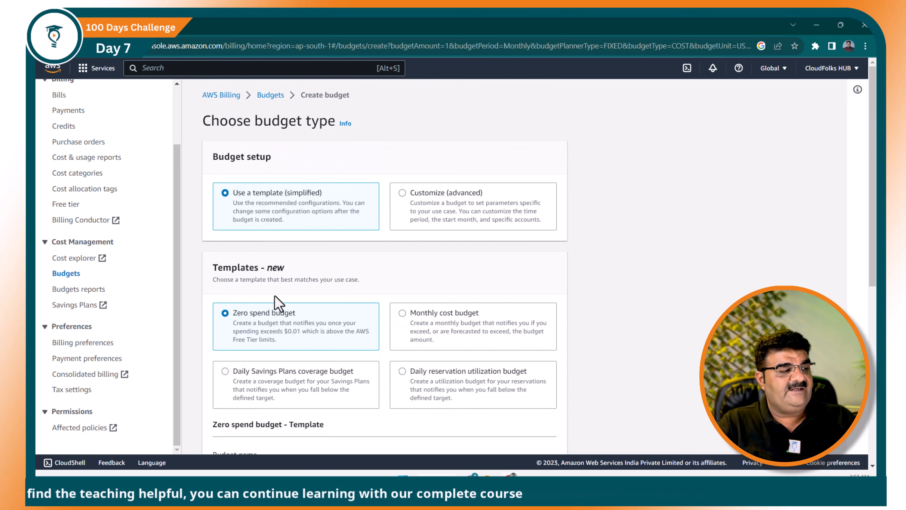
{"action": "left_click_drag", "start_coordinate": [233, 314], "coordinate": [296, 317]}
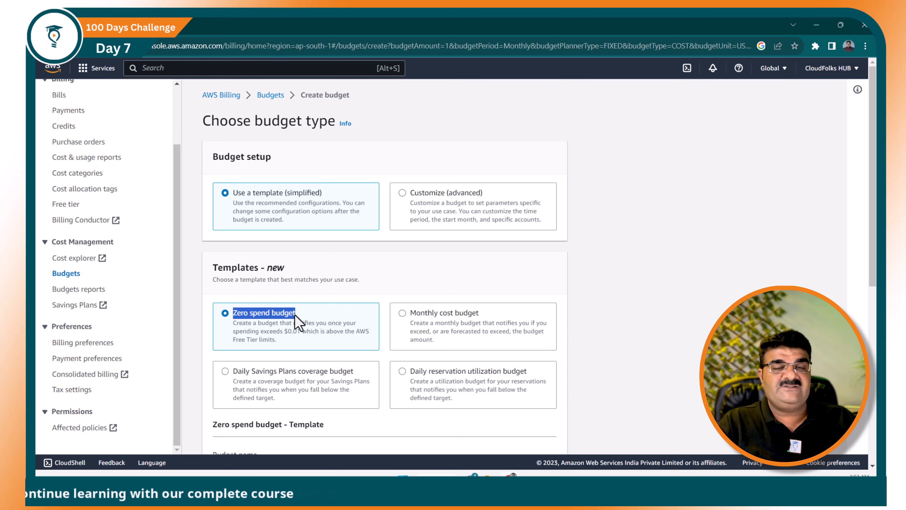
- Enter the recipient's Gmail address, followed by a comma, in the Email recipients field
{"action": "scroll", "coordinate": [299, 322], "scroll_direction": "down", "scroll_amount": 4}
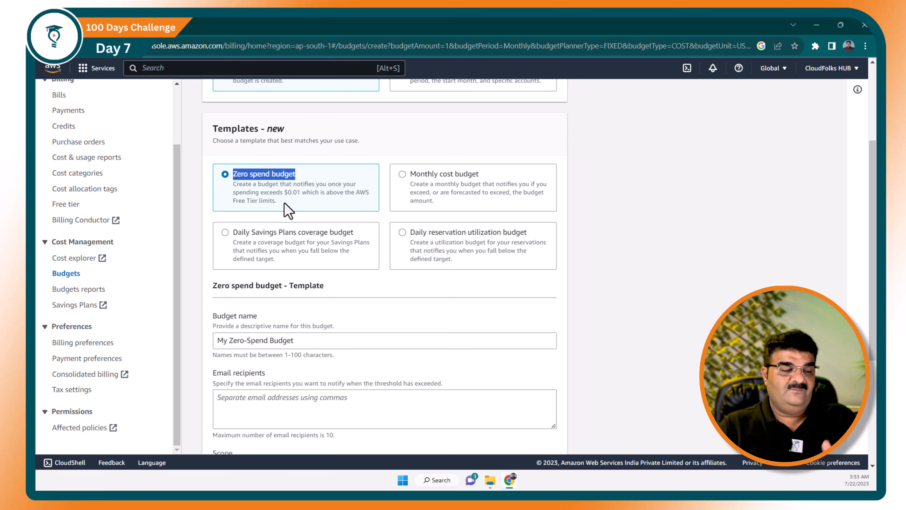
{"action": "scroll", "coordinate": [344, 208], "scroll_direction": "down", "scroll_amount": 3}
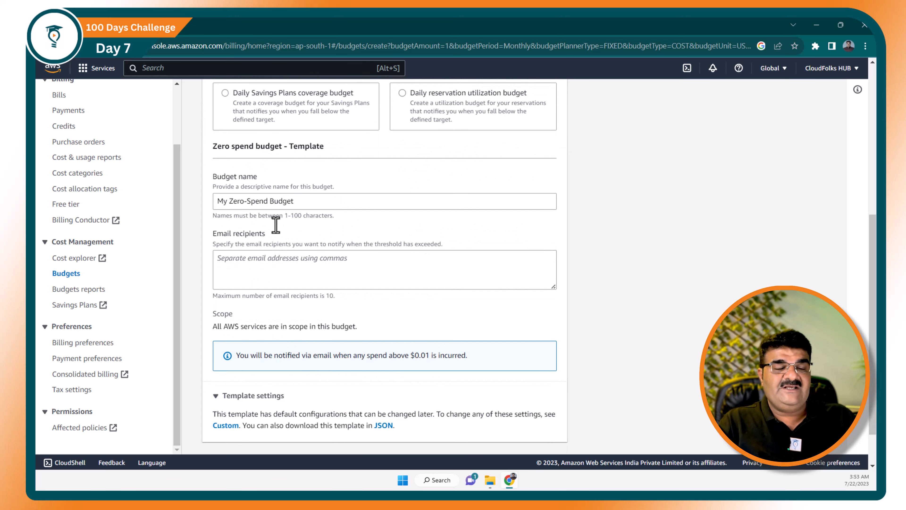
{"action": "left_click", "coordinate": [291, 269]}
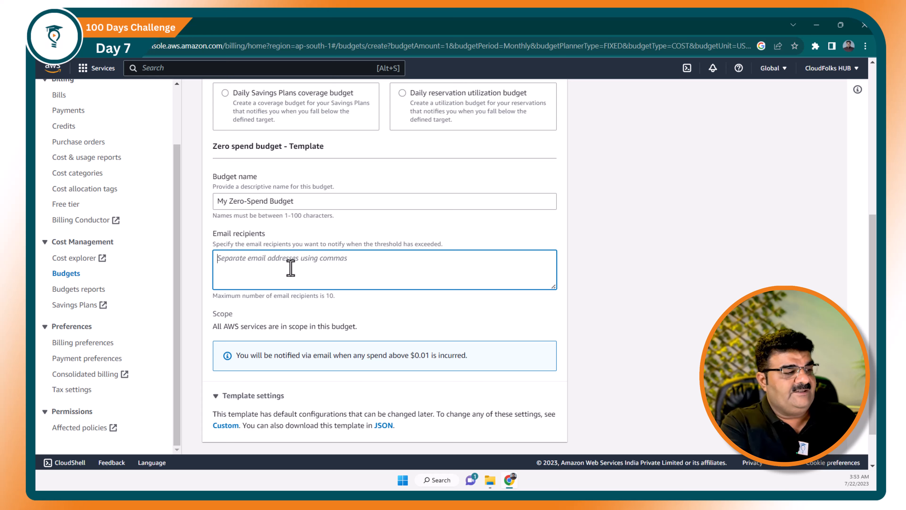
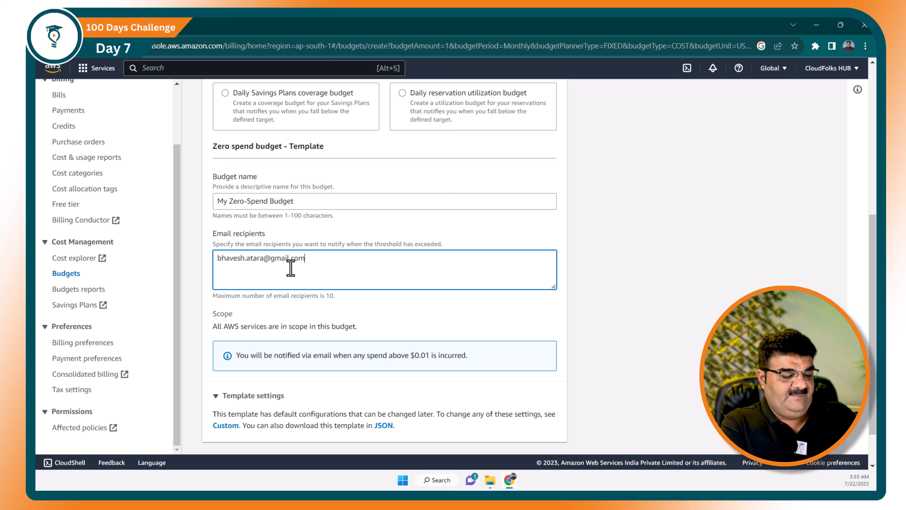
{"action": "type", "text": ",c"}
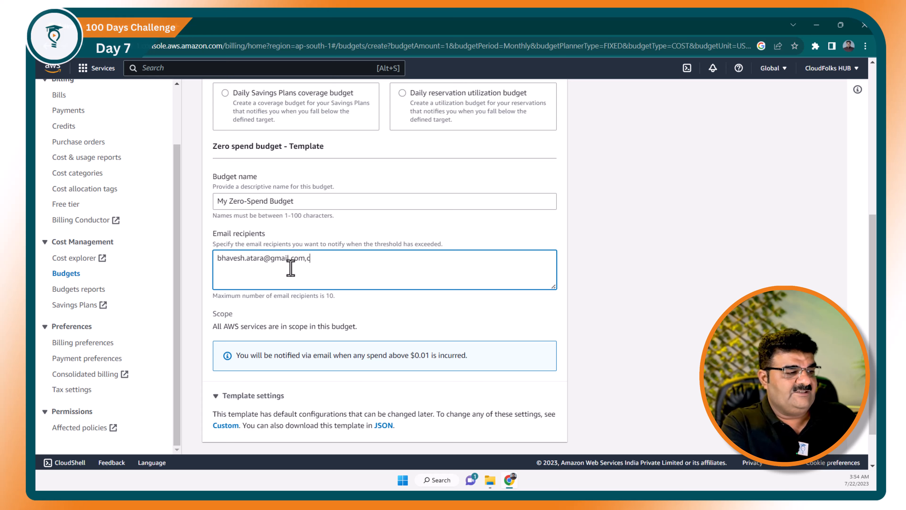